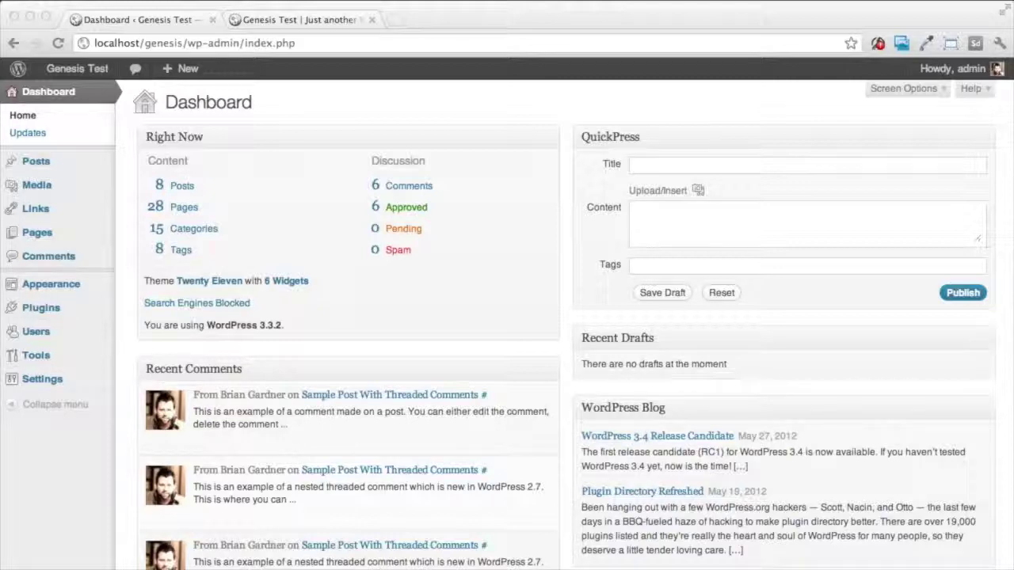
Review the Genesis Test front page in its Twenty Eleven theme, then return to the Dashboard
click(290, 21)
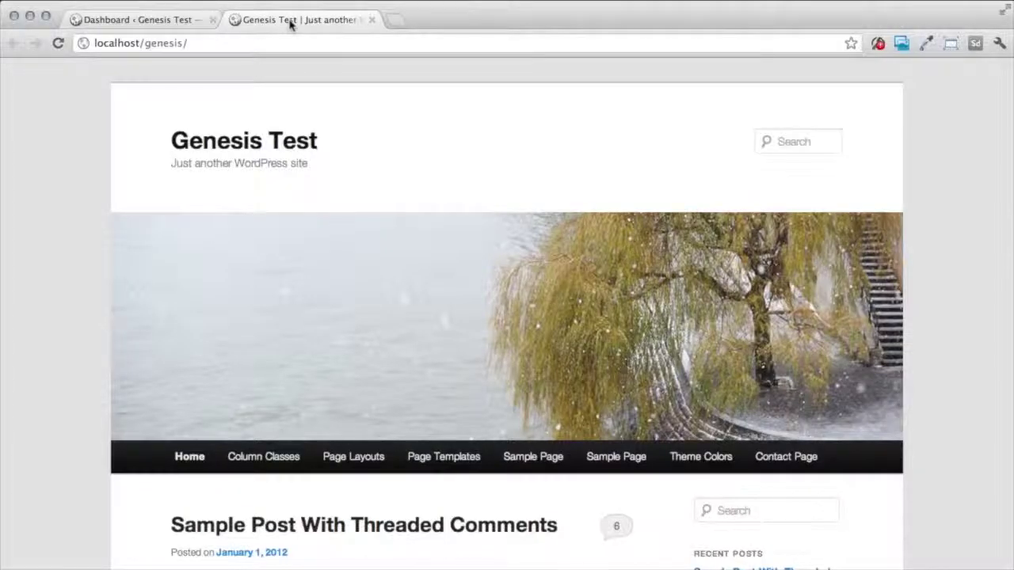
scroll(537, 367, down, 5)
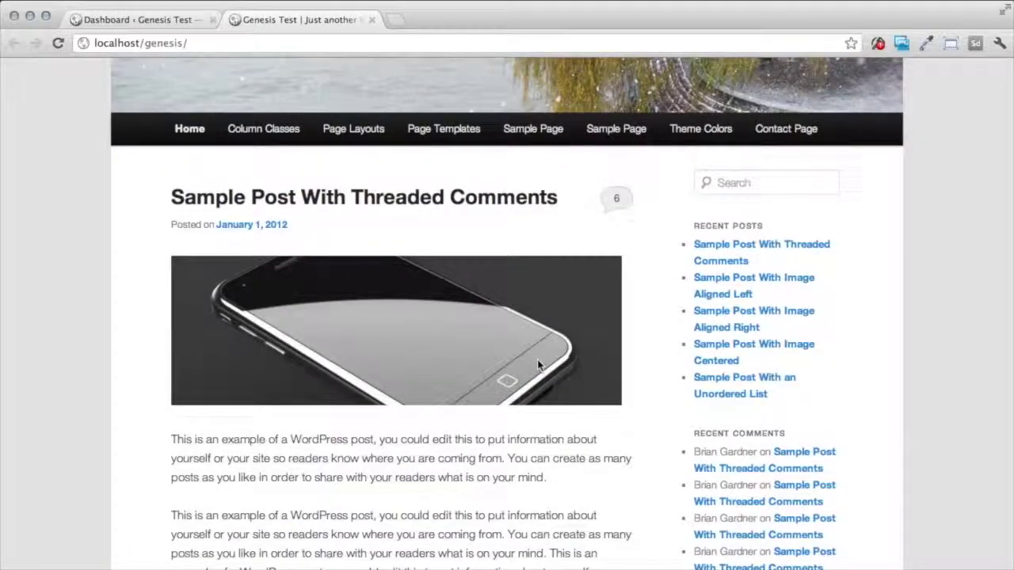
scroll(537, 360, down, 15)
scroll(538, 366, down, 9)
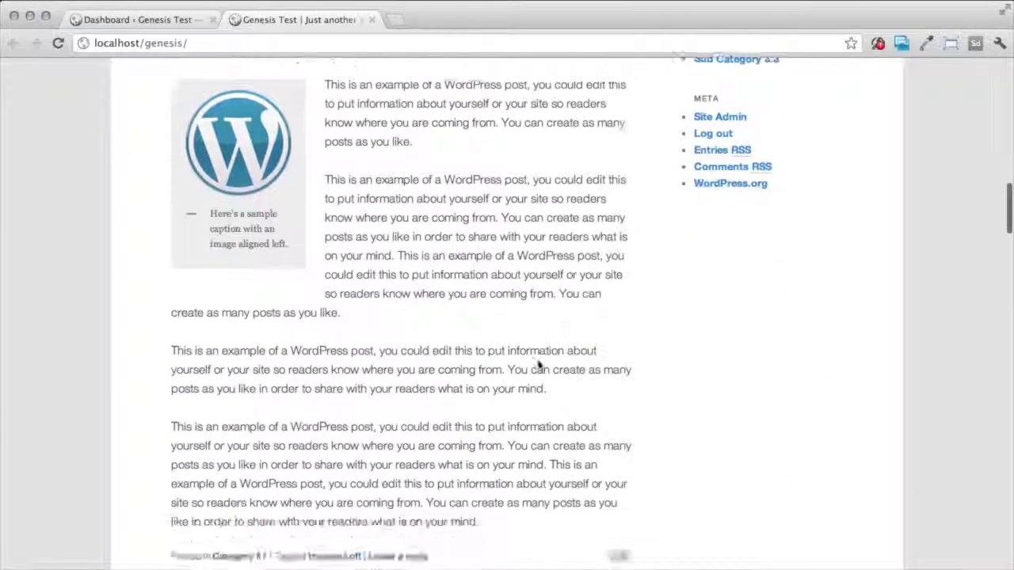
scroll(538, 365, up, 12)
scroll(538, 366, up, 20)
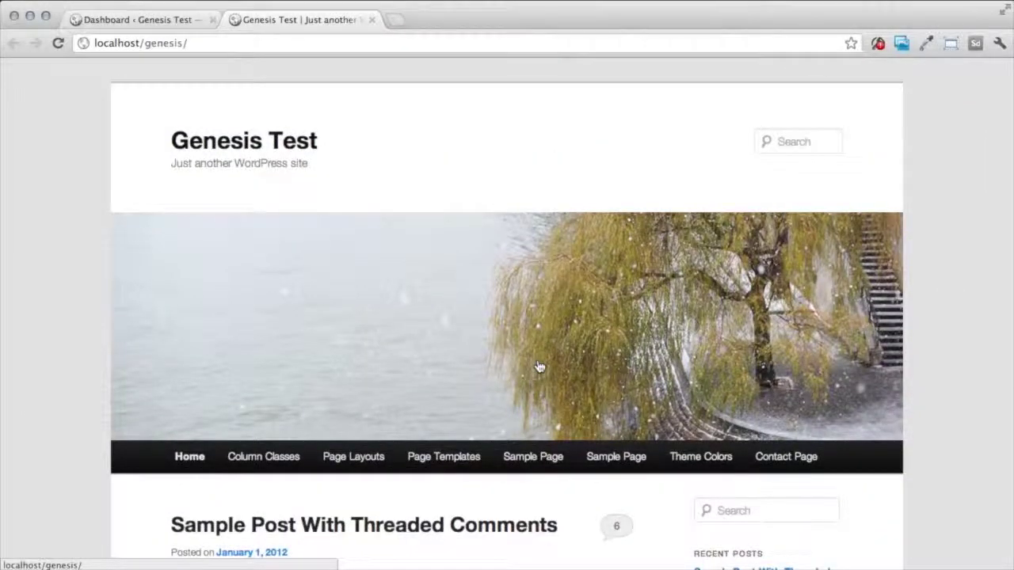
click(150, 20)
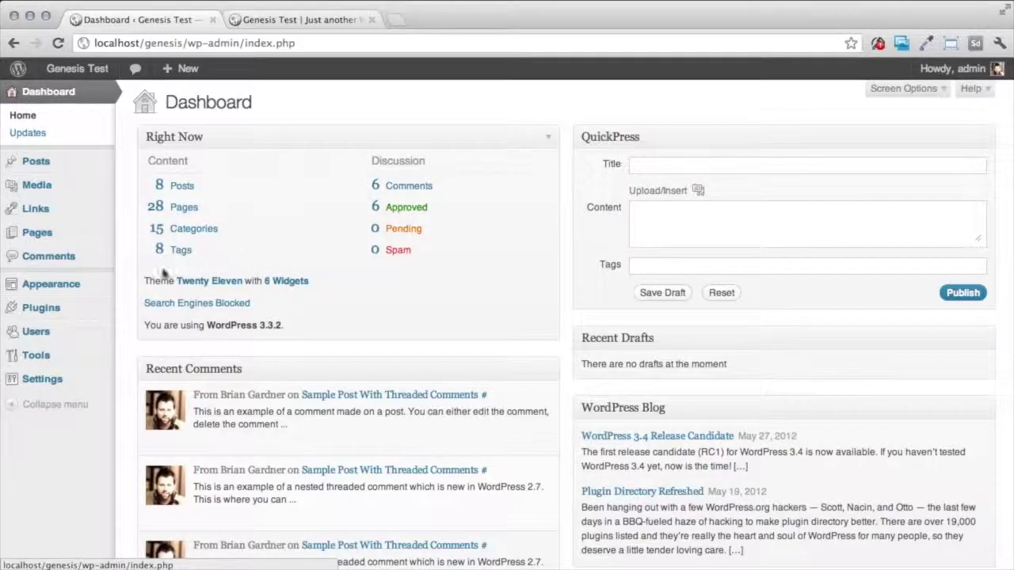
Go from Appearance > Themes to the Install Themes upload form for .zip theme packages
mouse_move(76, 287)
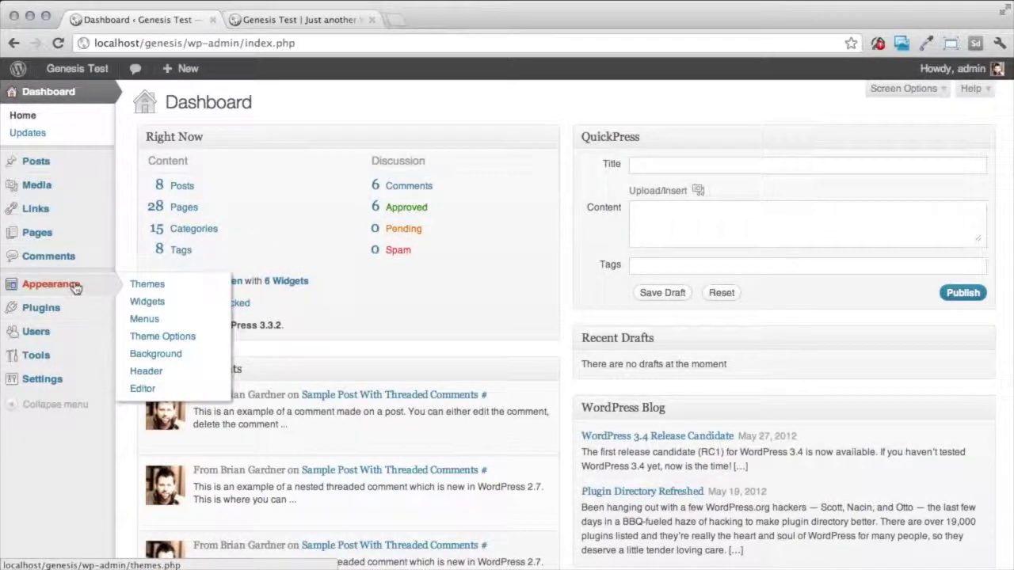
click(147, 286)
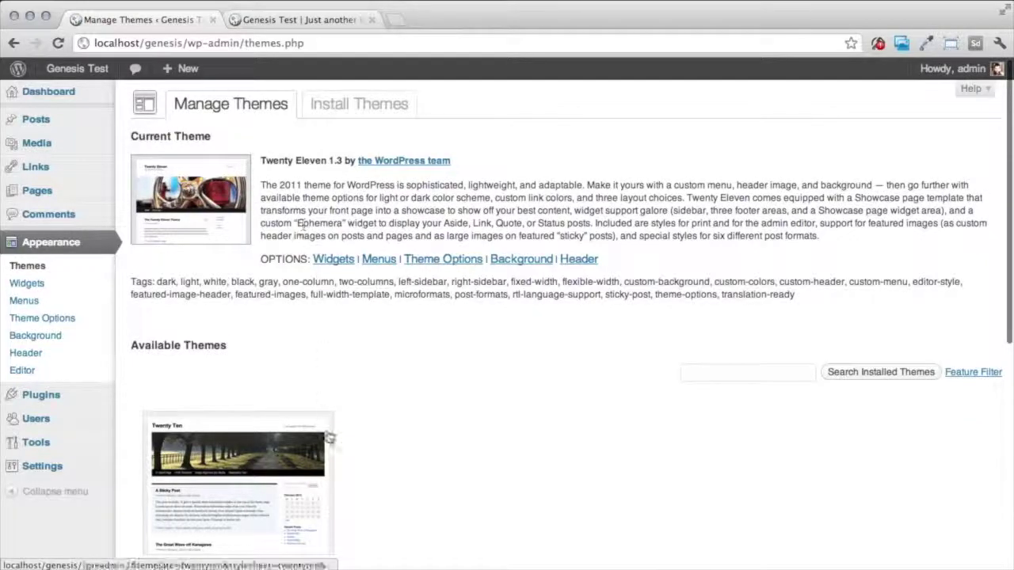
scroll(411, 448, down, 1)
scroll(411, 449, down, 4)
scroll(409, 445, up, 4)
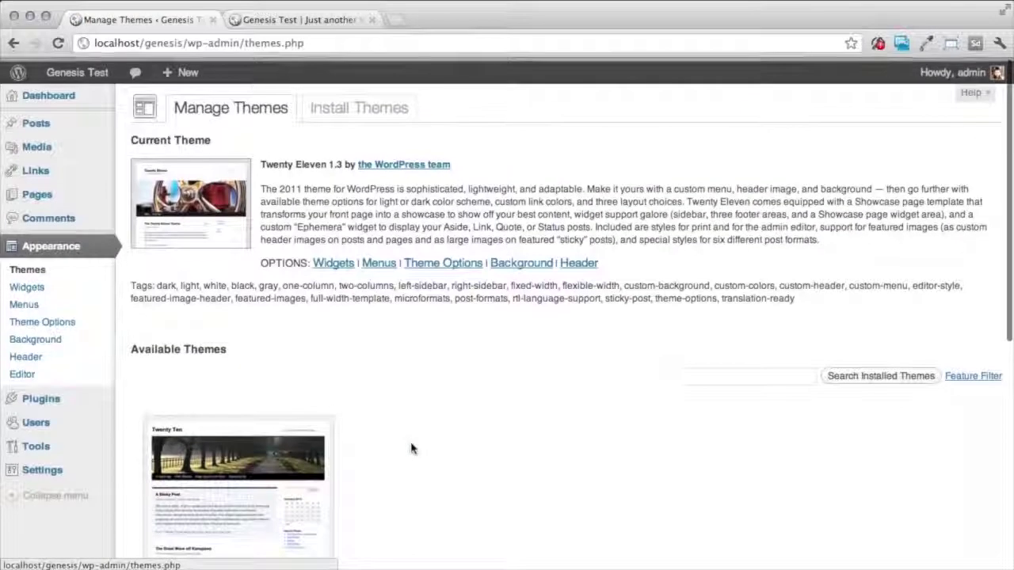
click(366, 107)
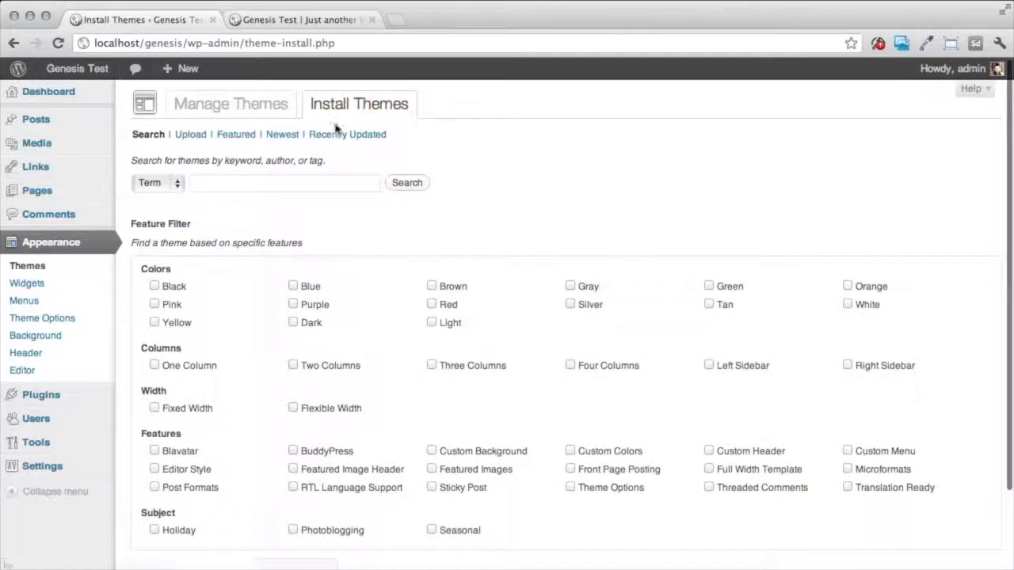
click(193, 136)
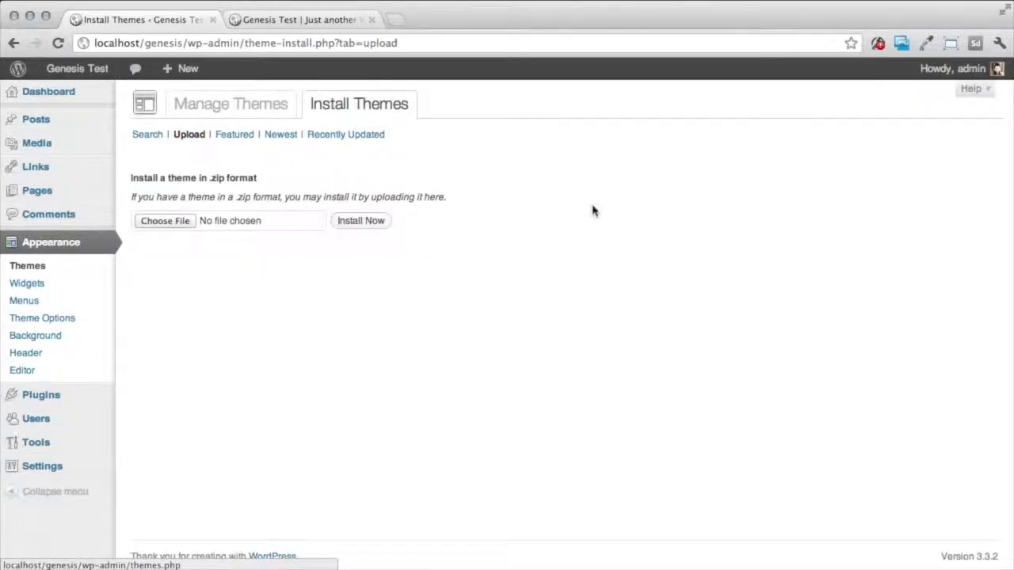
Upload and install genesis.1.8.1.zip from the Downloads folder
click(165, 221)
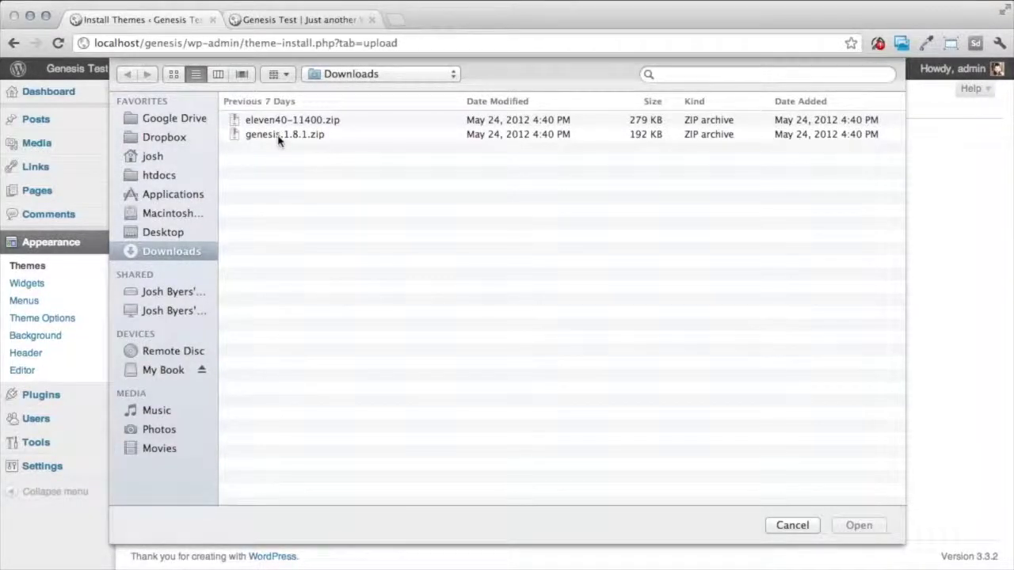
click(279, 140)
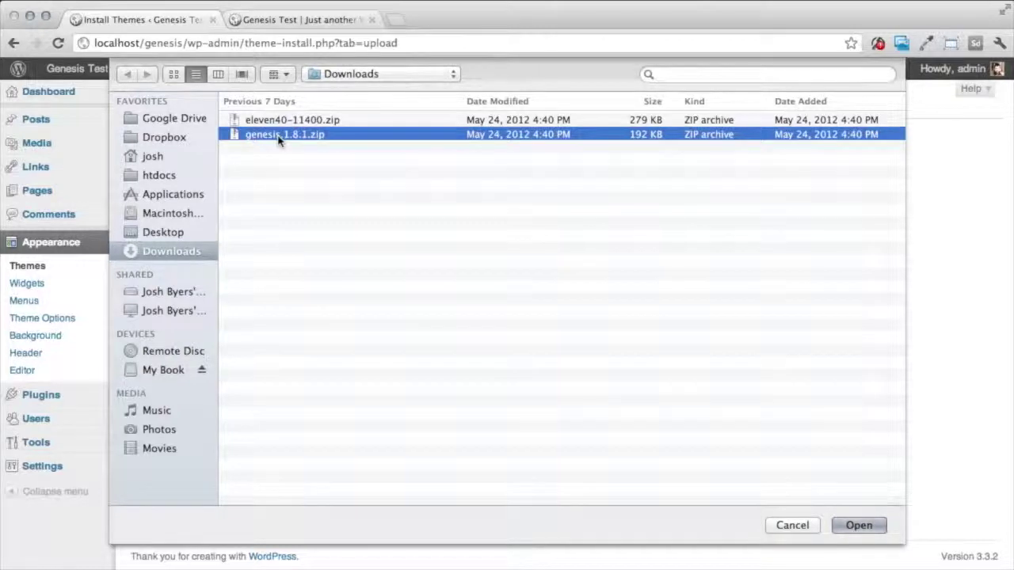
click(855, 525)
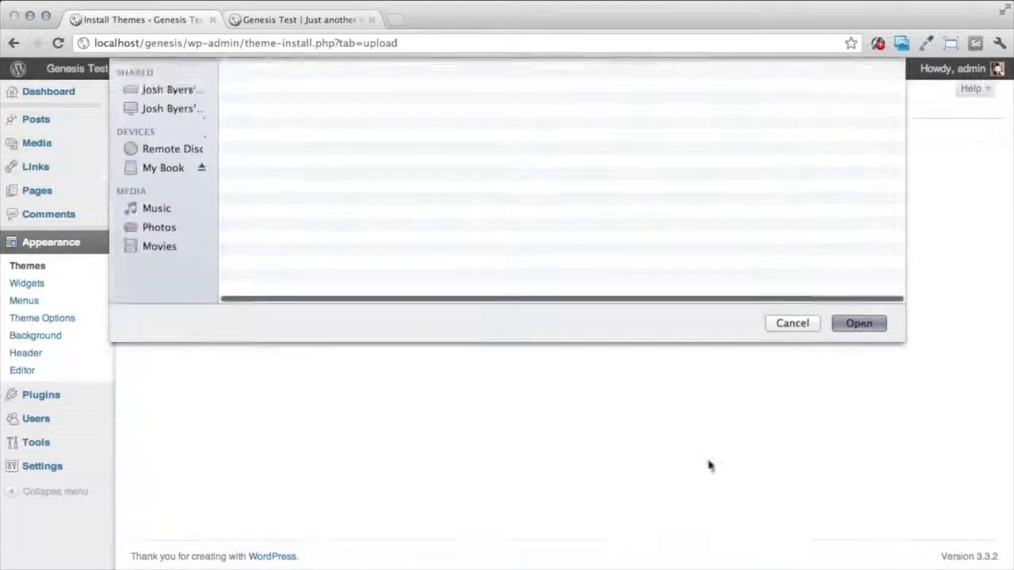
click(360, 222)
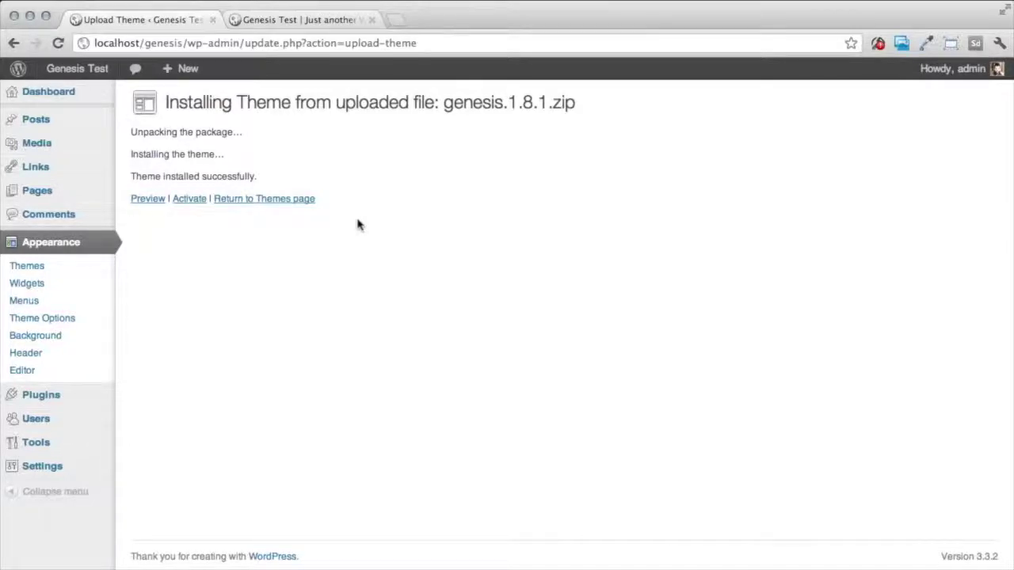
Activate Genesis 1.8.1 as the site theme and return to the front-page tab
click(193, 199)
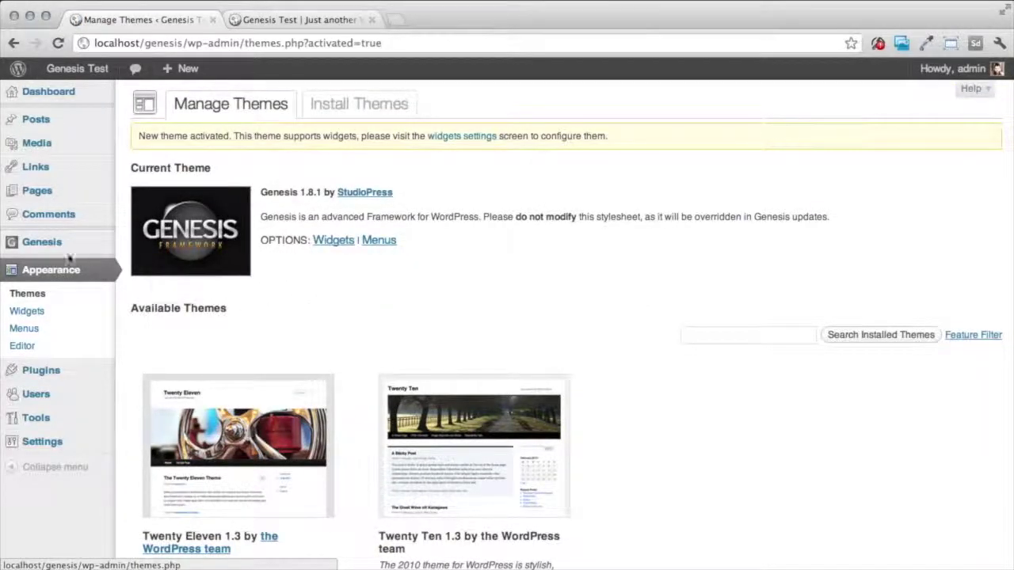
mouse_move(38, 252)
click(314, 22)
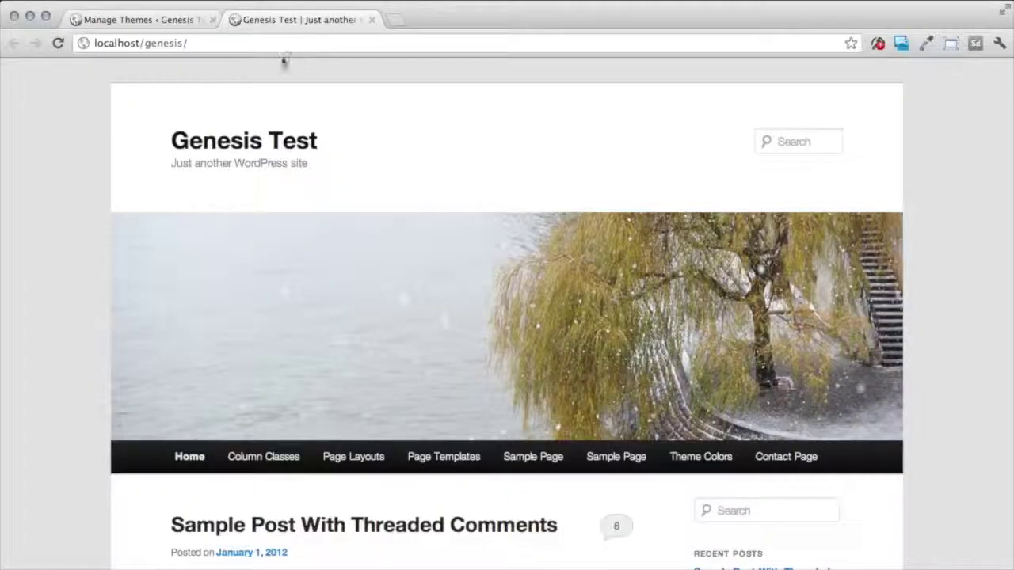
Reload the front page to view the Genesis layout, then return to Manage Themes
click(58, 43)
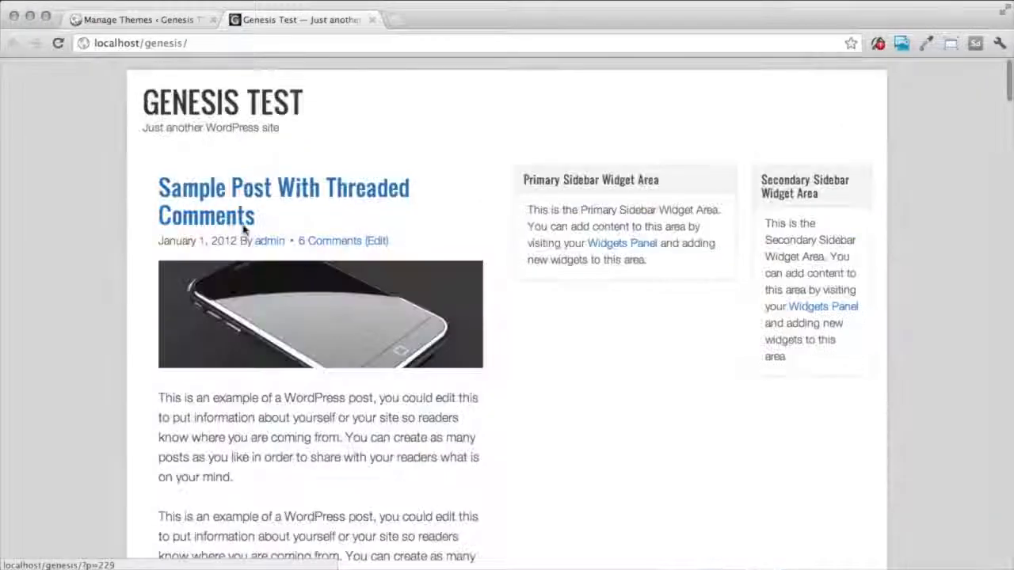
scroll(604, 343, down, 15)
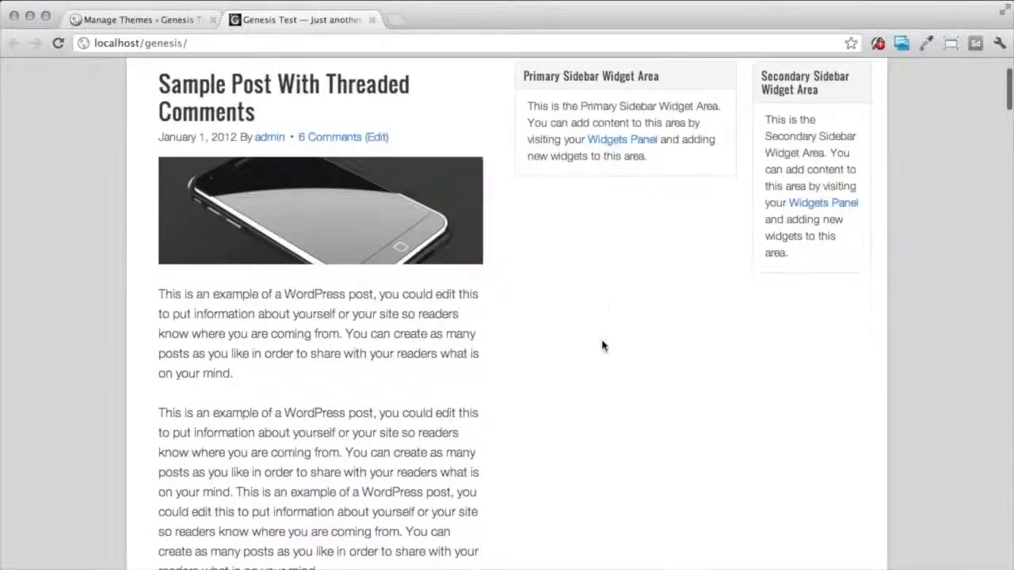
scroll(604, 343, up, 15)
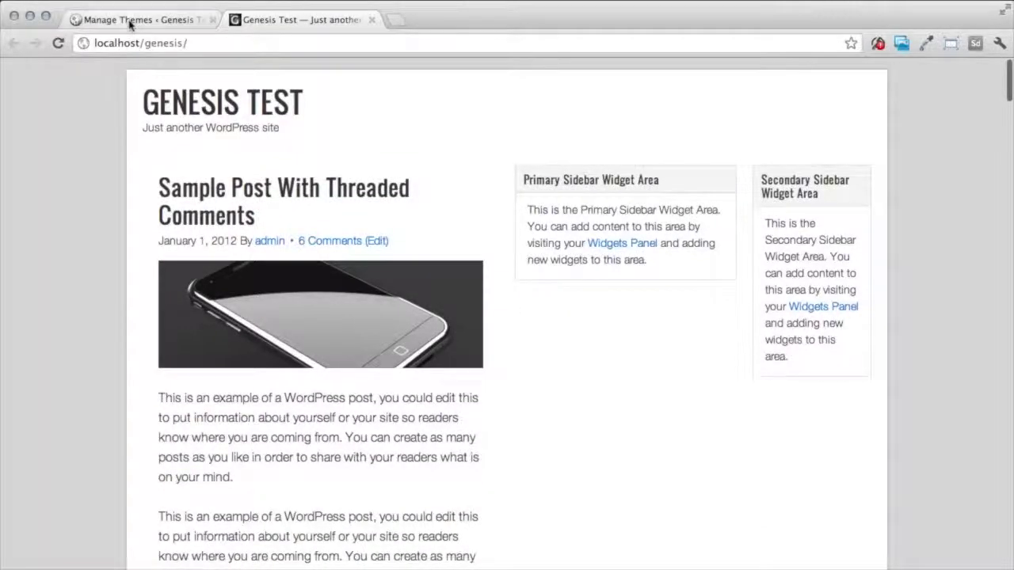
click(131, 22)
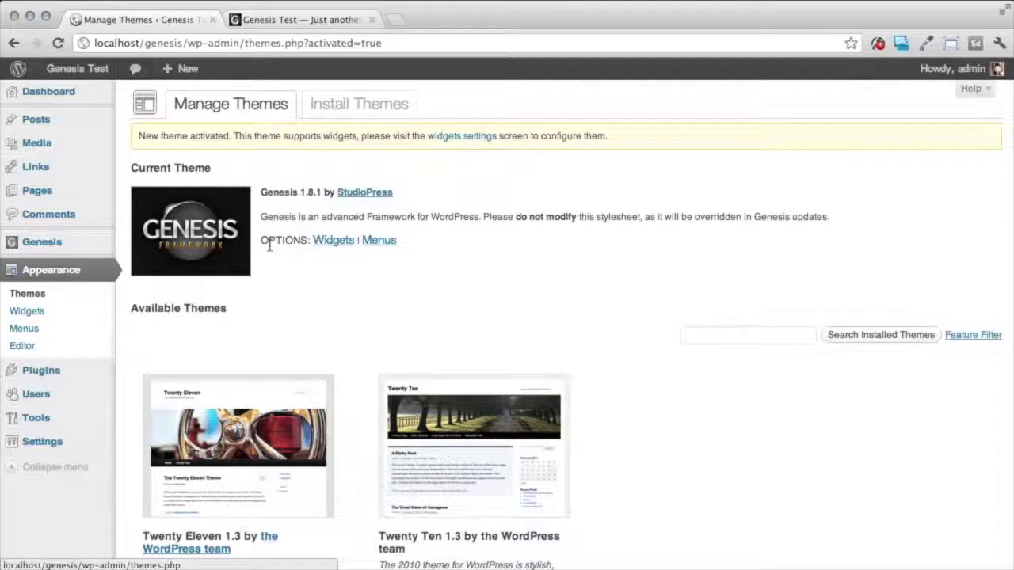
Upload and install eleven40-11400.zip from Downloads via Install Themes > Upload
click(363, 111)
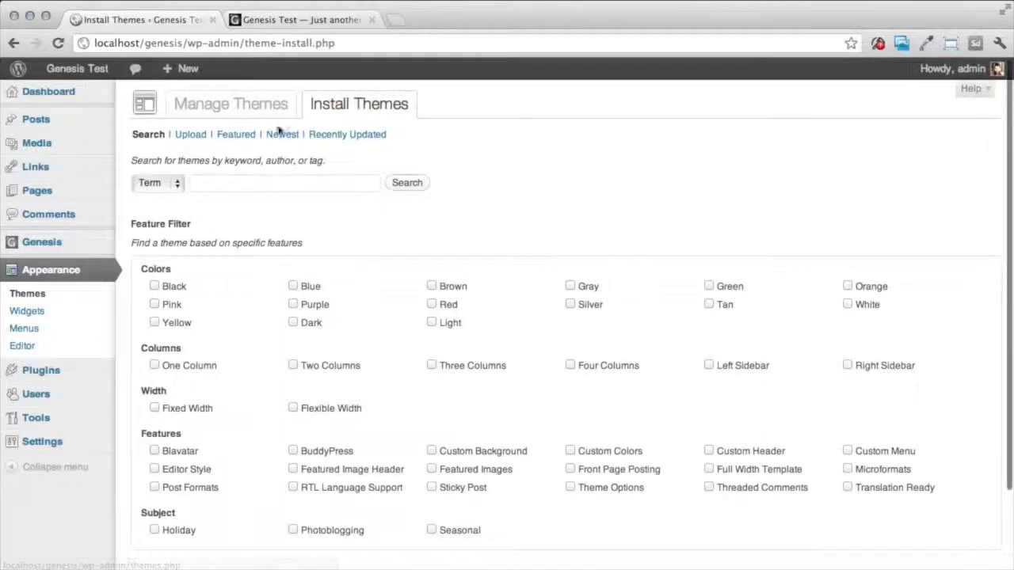
click(193, 137)
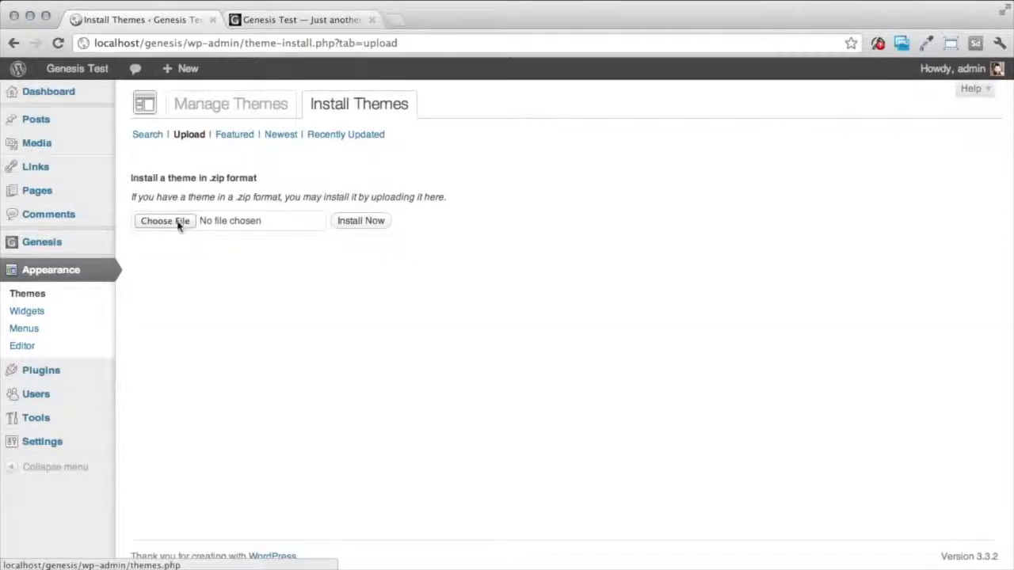
click(177, 221)
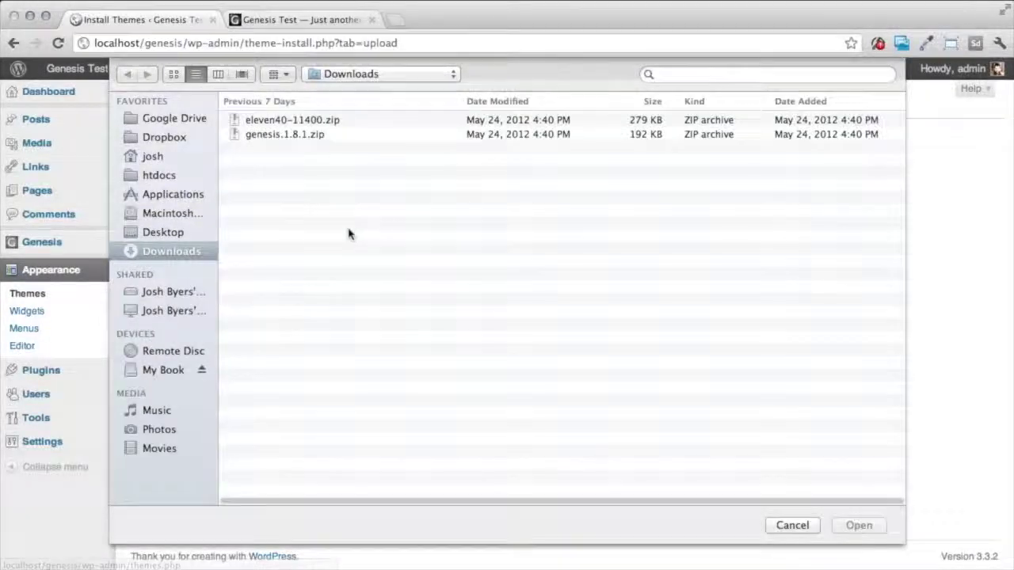
click(313, 121)
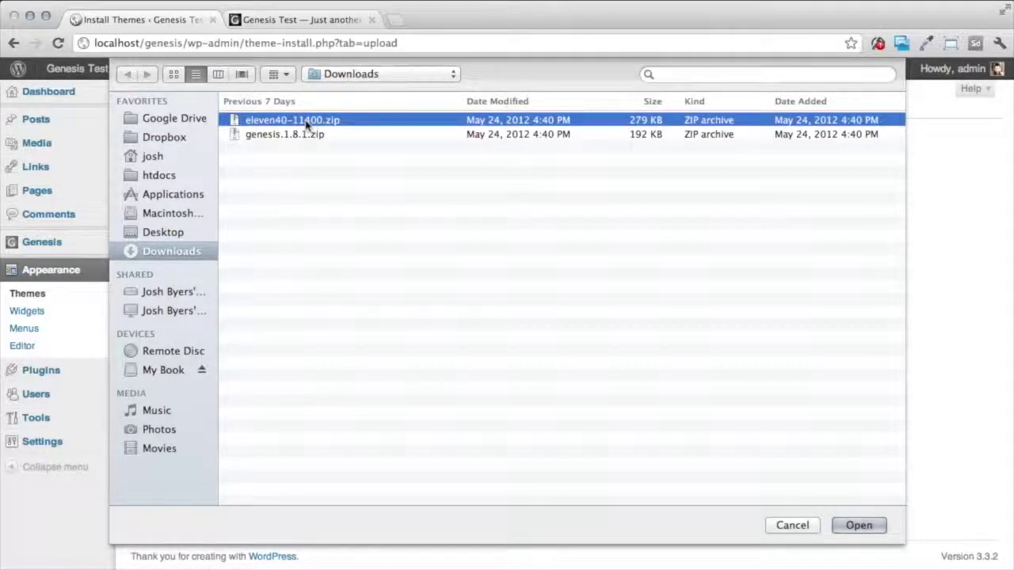
click(858, 525)
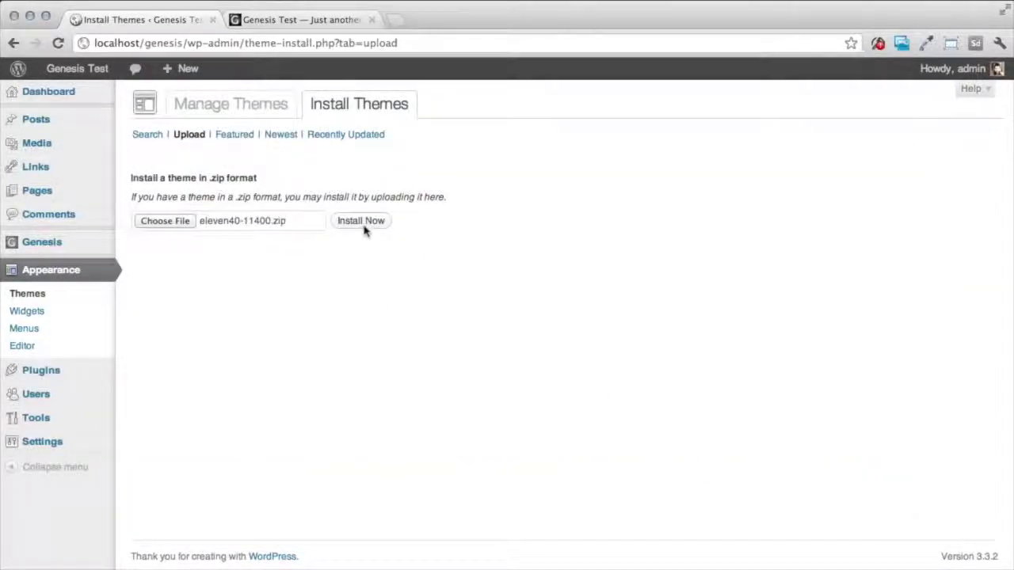
click(364, 221)
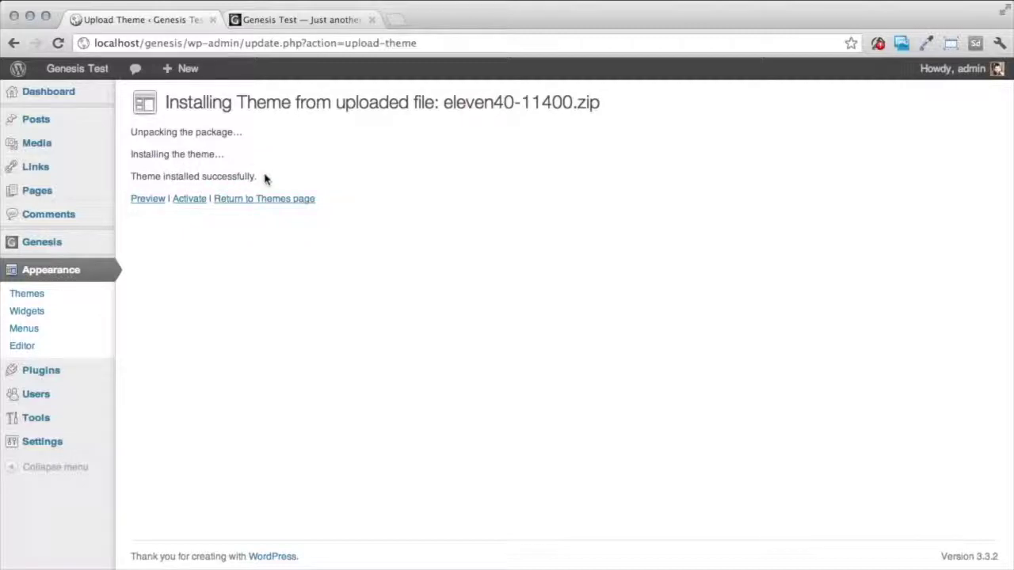
Activate eleven40 Child Theme 1.0 and return to the site's front-page tab
click(187, 203)
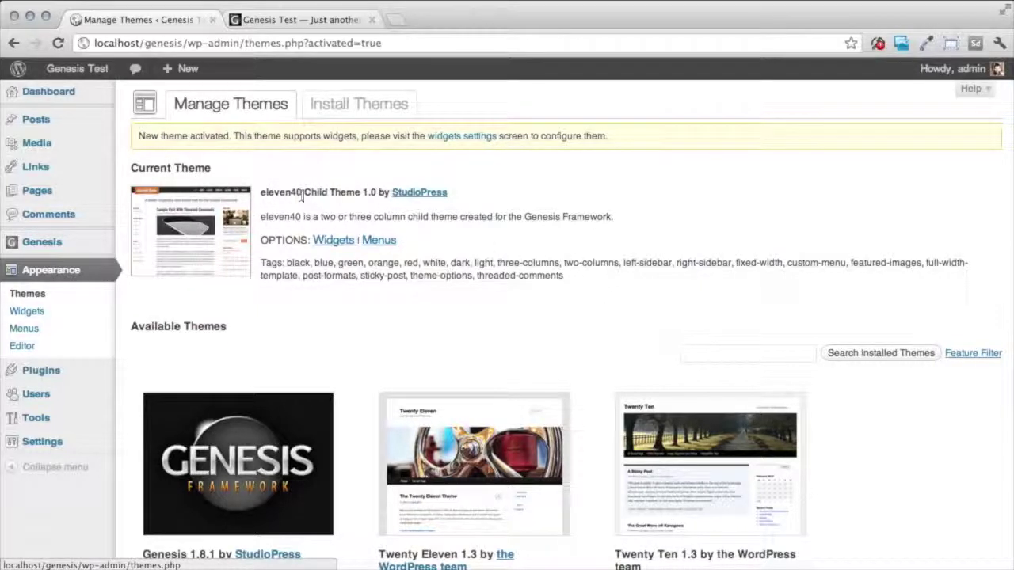
click(301, 21)
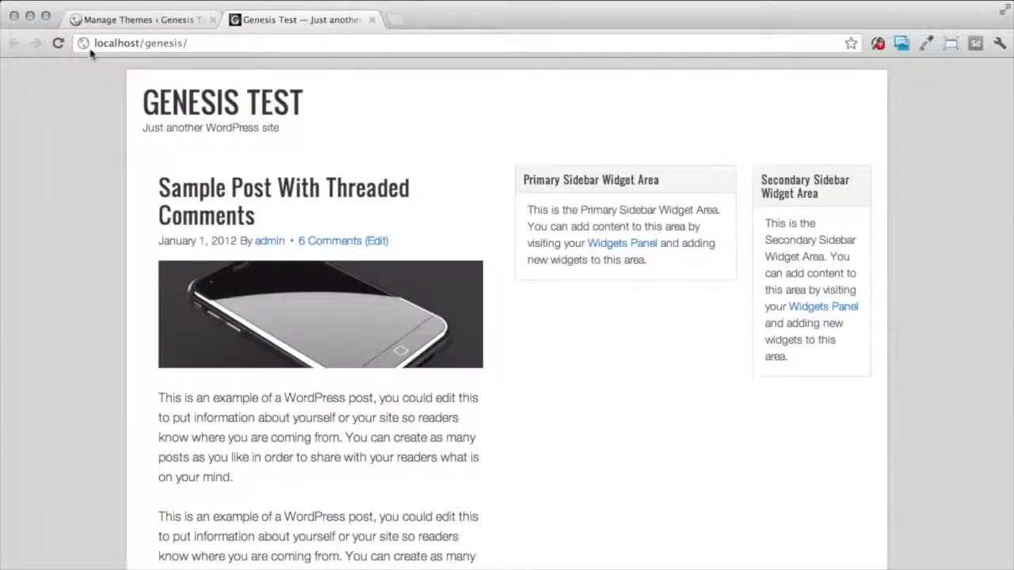
Reload the front page and look over the eleven40 design with its orange header and widgets
click(58, 43)
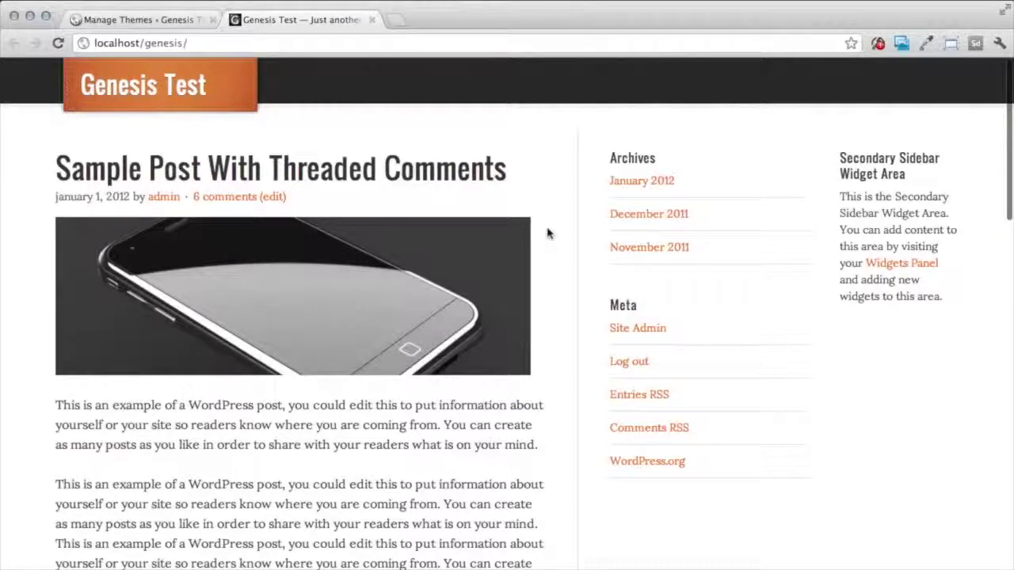
scroll(554, 346, down, 8)
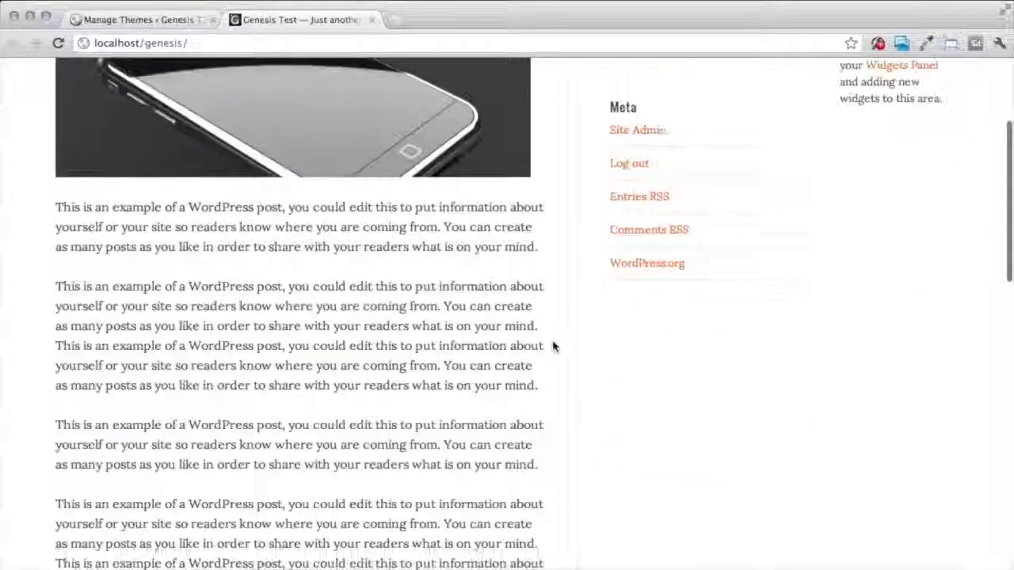
scroll(553, 346, down, 5)
scroll(554, 346, up, 15)
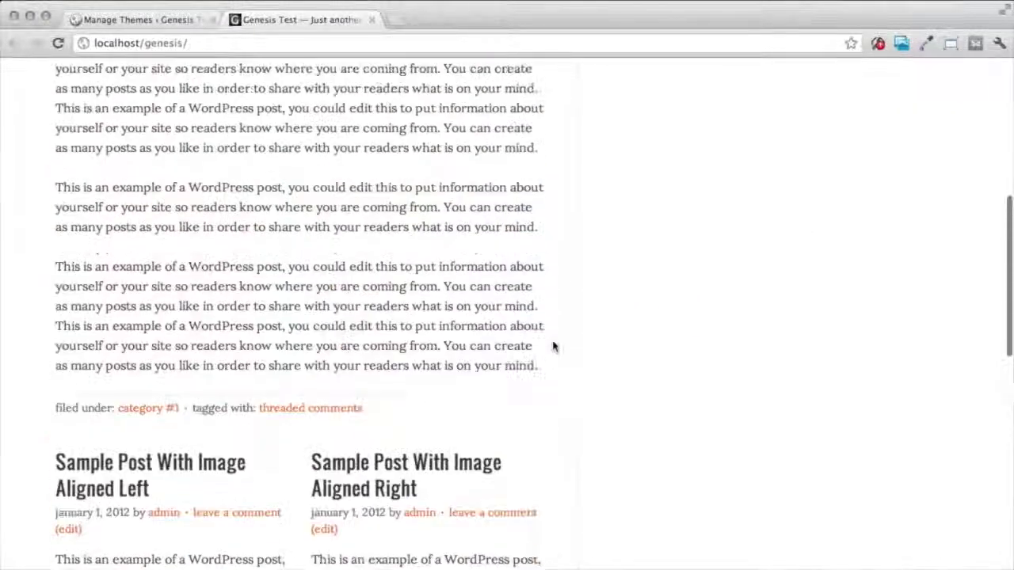
scroll(554, 346, up, 3)
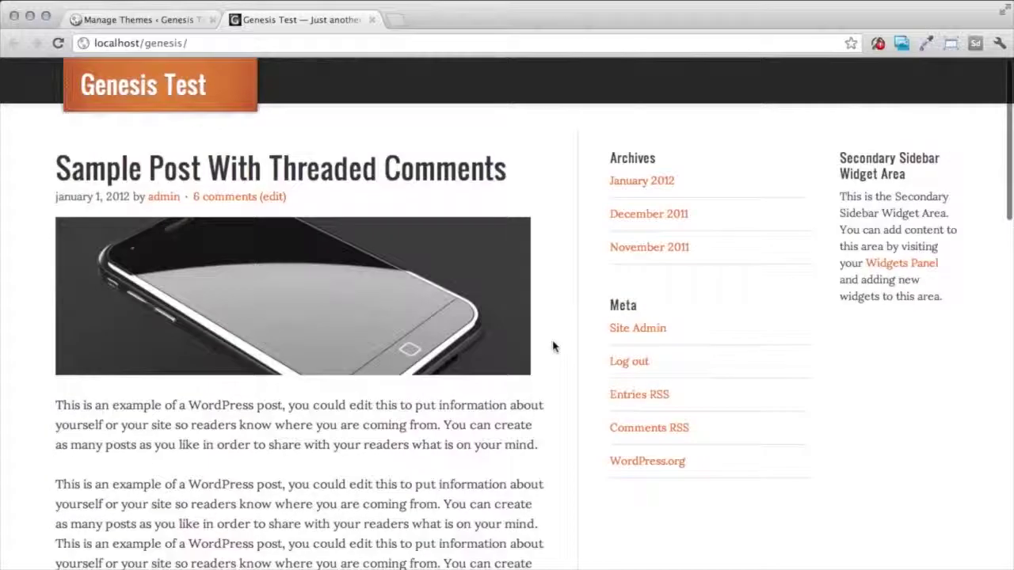